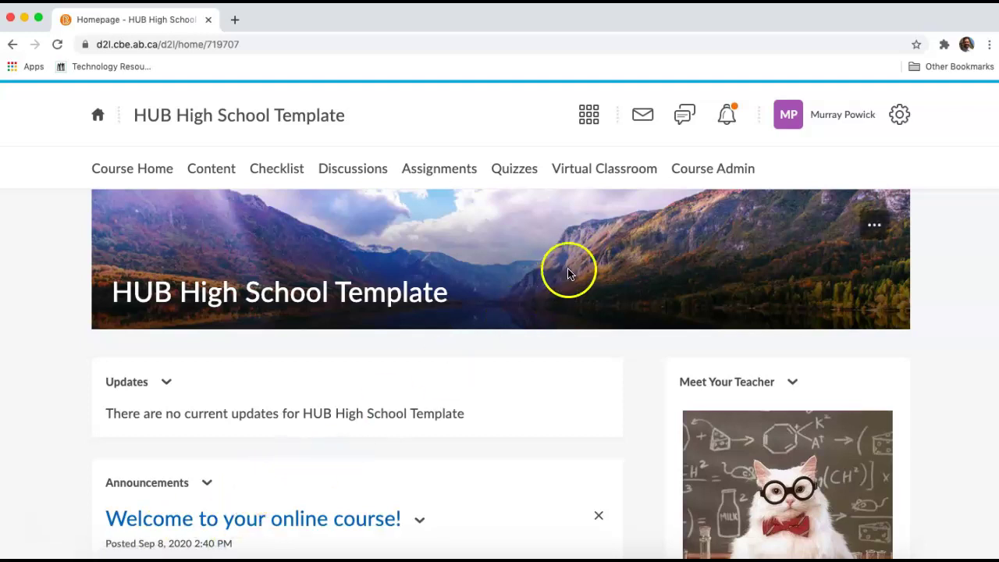
Step: Start a new group category in the course's Groups administration and name it Private Discussions
click(706, 173)
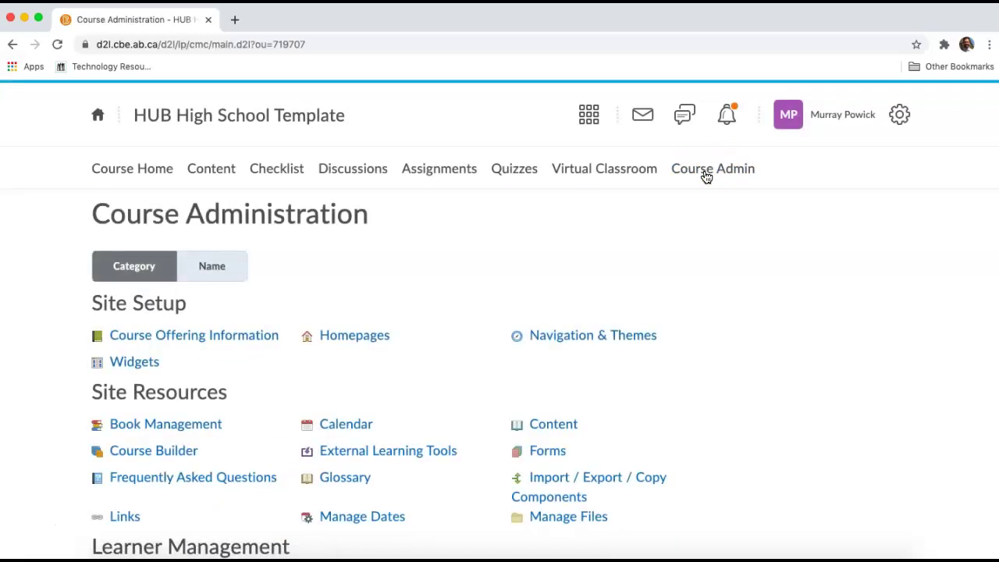
scroll(425, 378, down, 2)
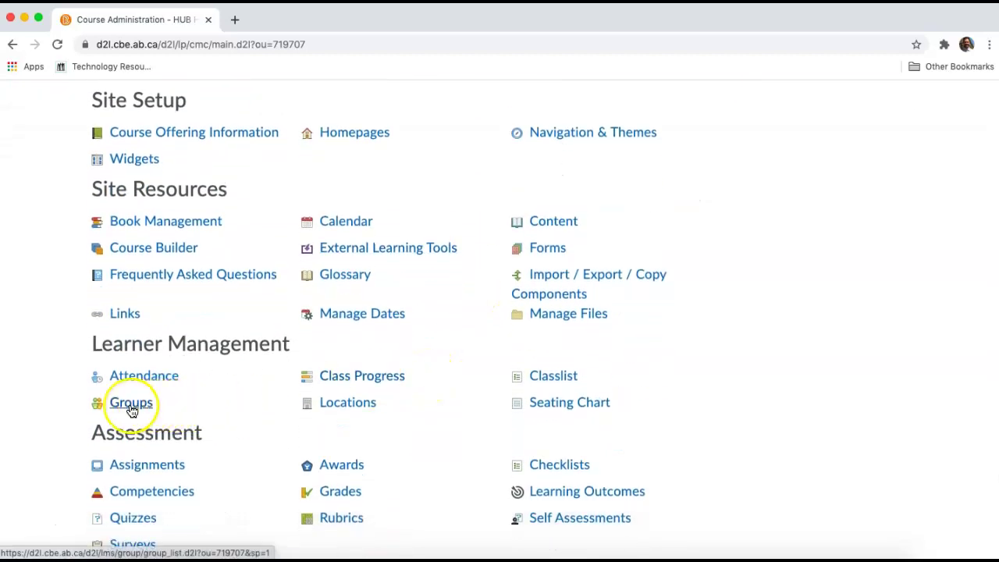
click(130, 406)
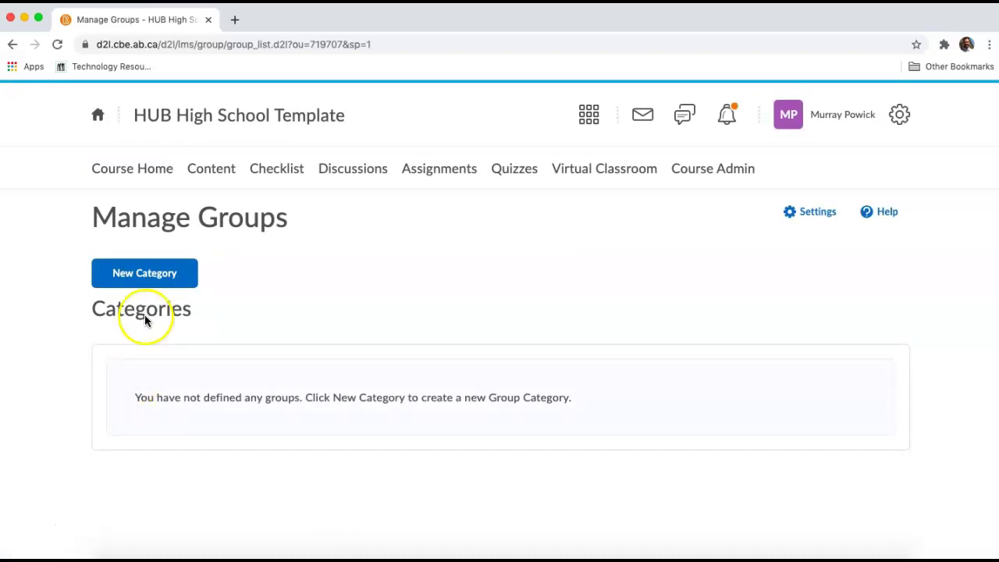
click(146, 278)
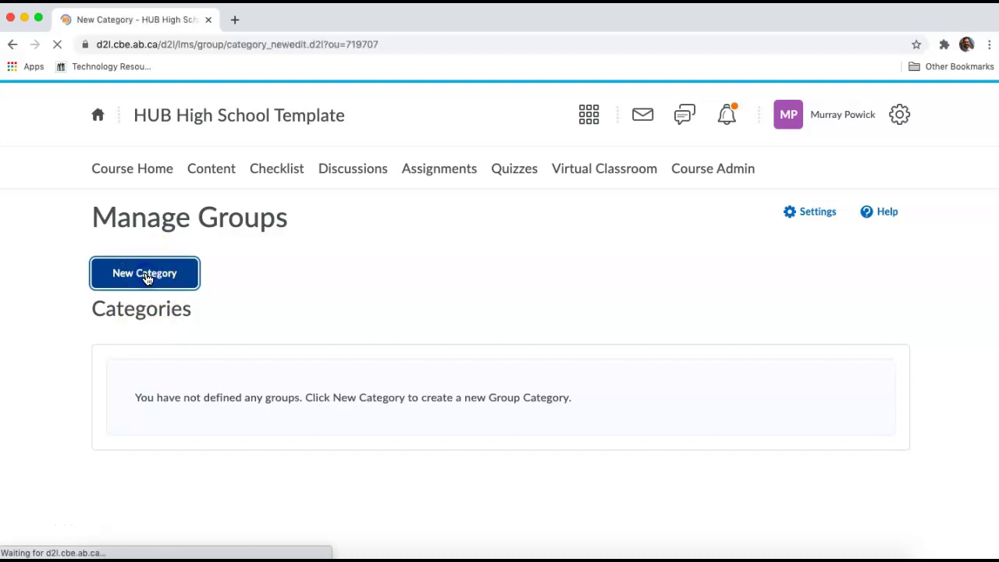
click(134, 336)
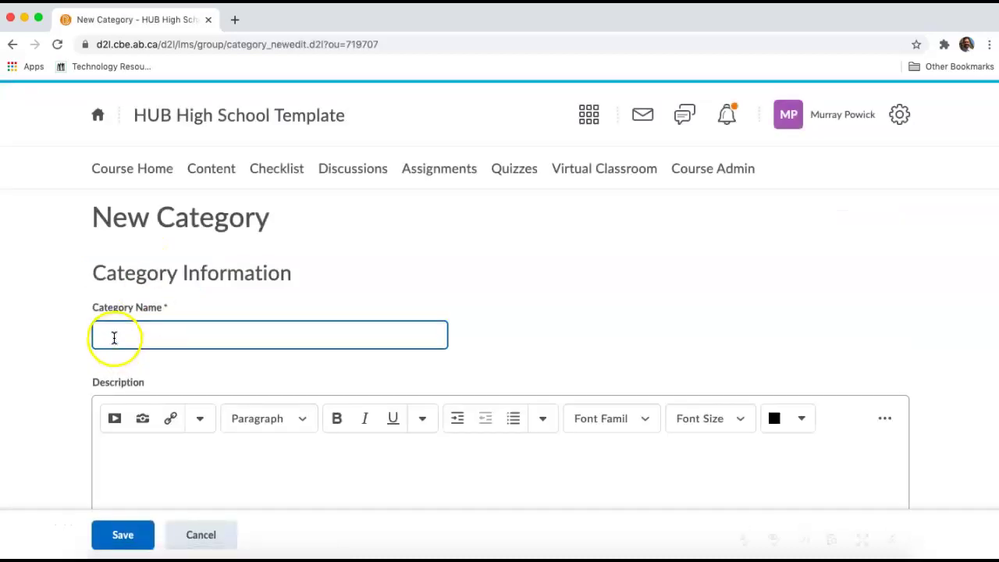
text(Private Discussions)
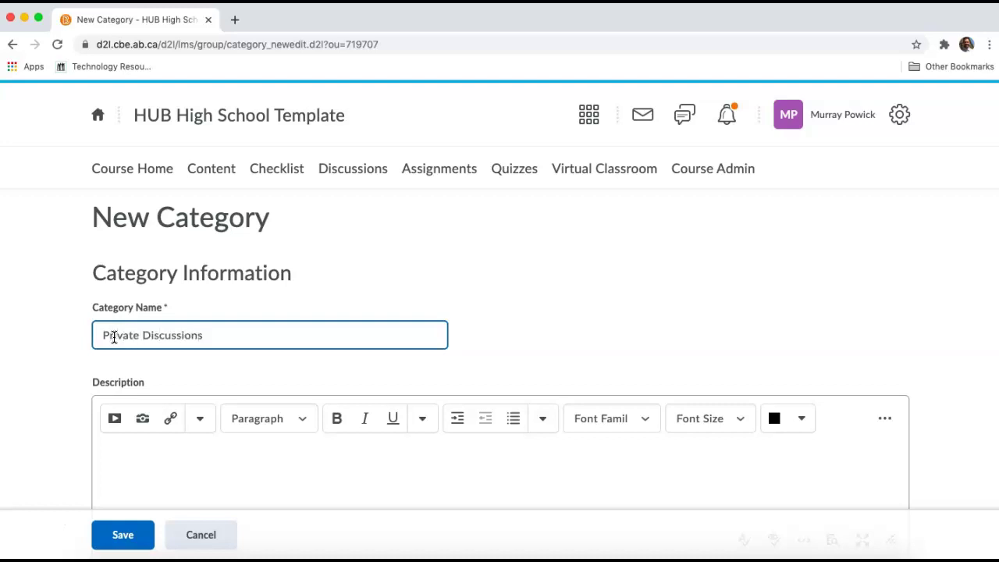
click(246, 333)
Step: Set the category's enrolment type to "Single user, member-specific groups"
scroll(254, 335, down, 1)
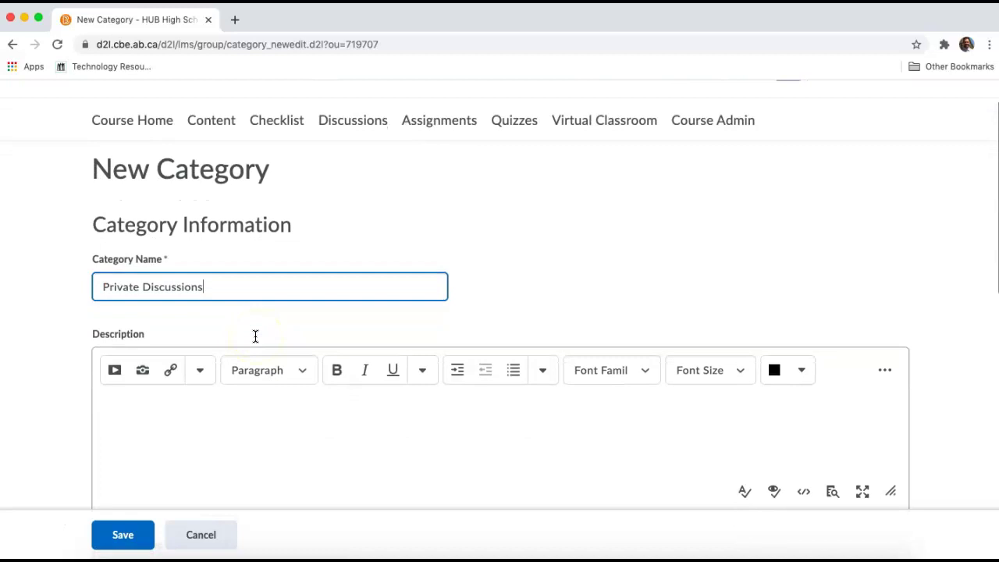
scroll(255, 335, down, 3)
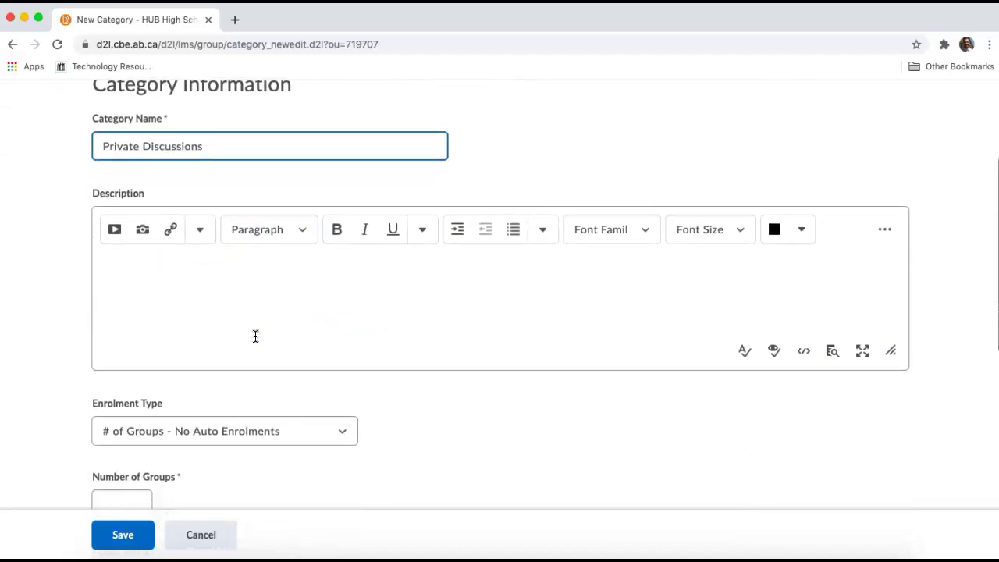
scroll(256, 336, down, 1)
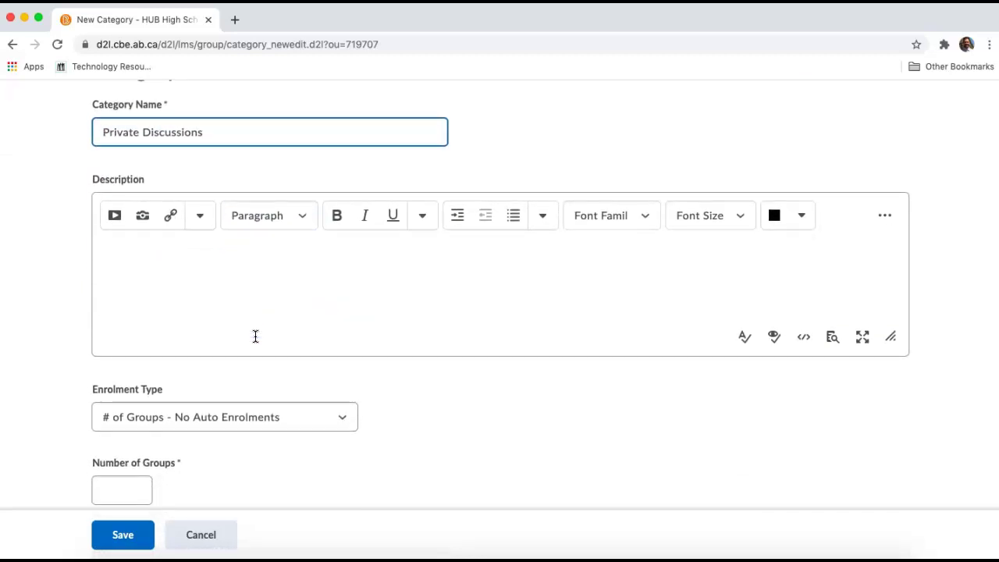
scroll(255, 335, down, 2)
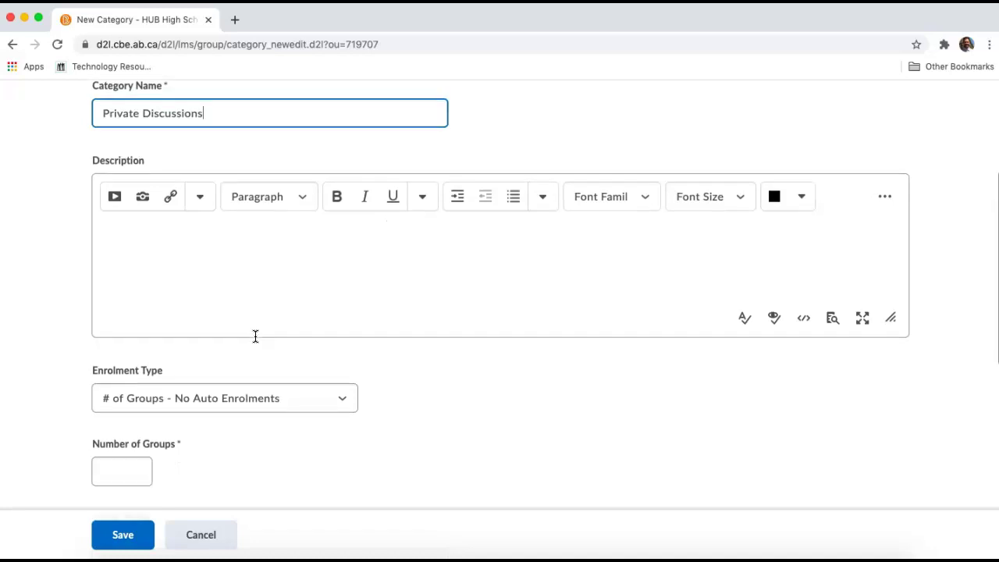
click(251, 343)
scroll(251, 344, down, 1)
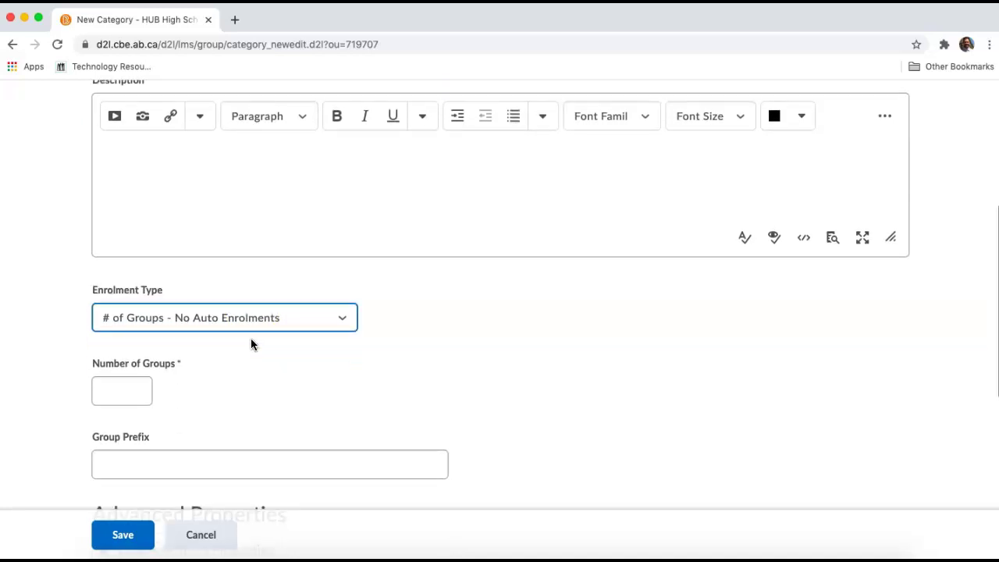
click(334, 317)
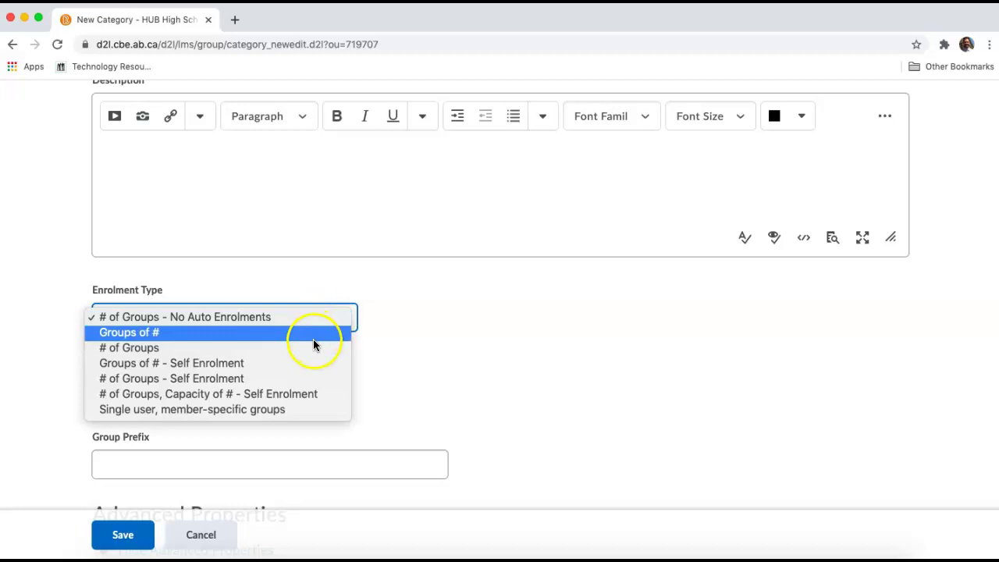
click(280, 410)
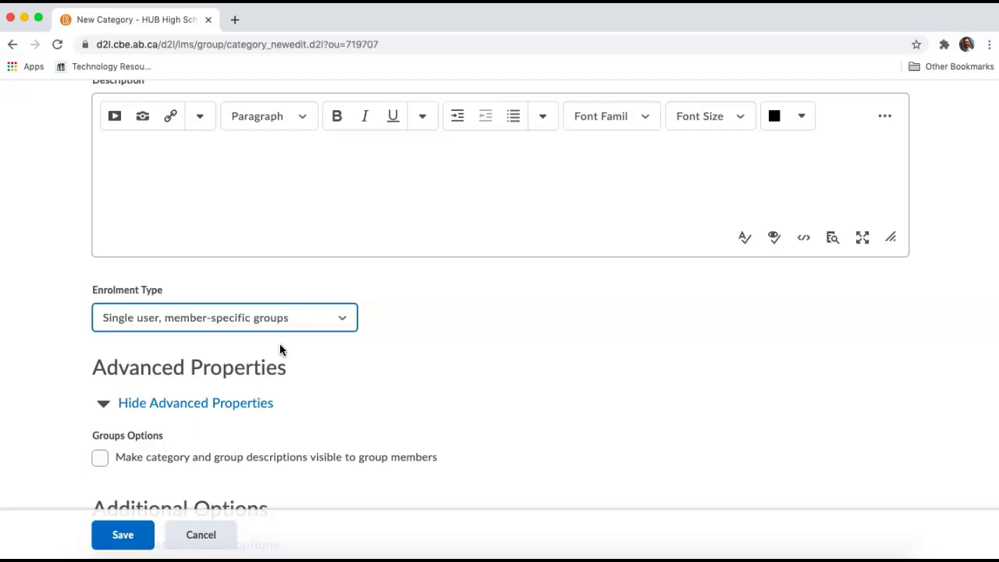
click(352, 376)
Step: Enable "Set up discussion areas" in the category's workspace options
scroll(403, 413, down, 3)
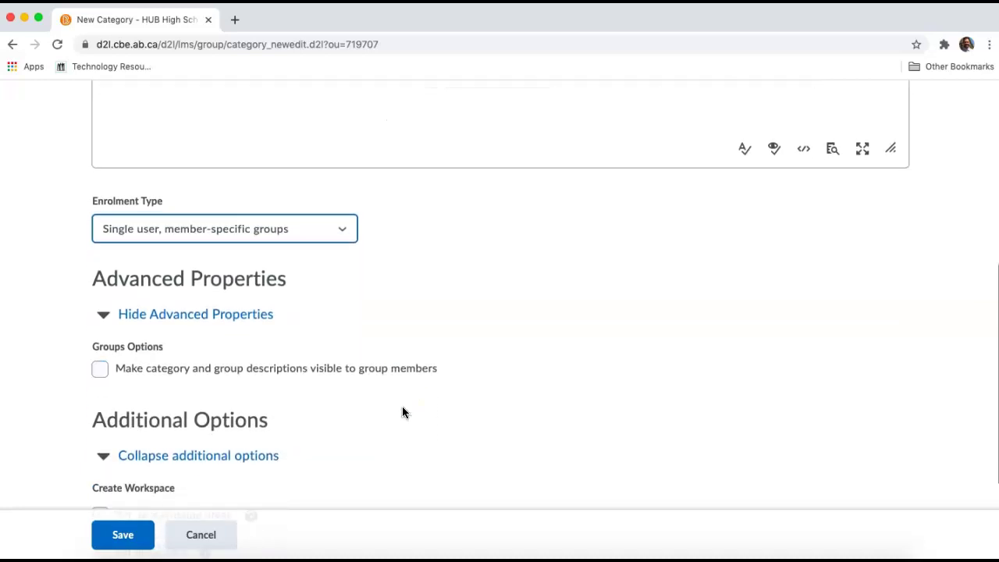
scroll(403, 413, down, 3)
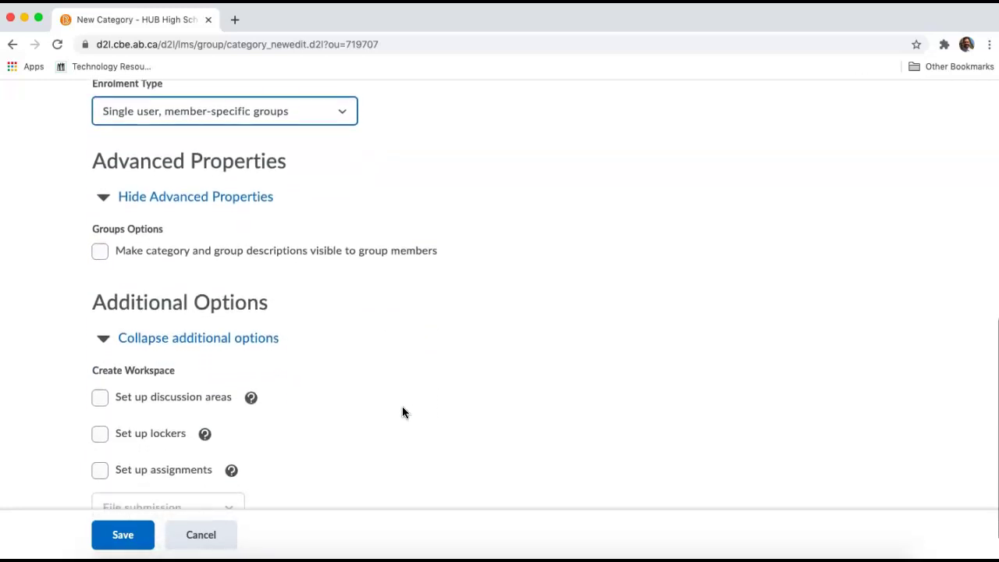
scroll(403, 413, down, 1)
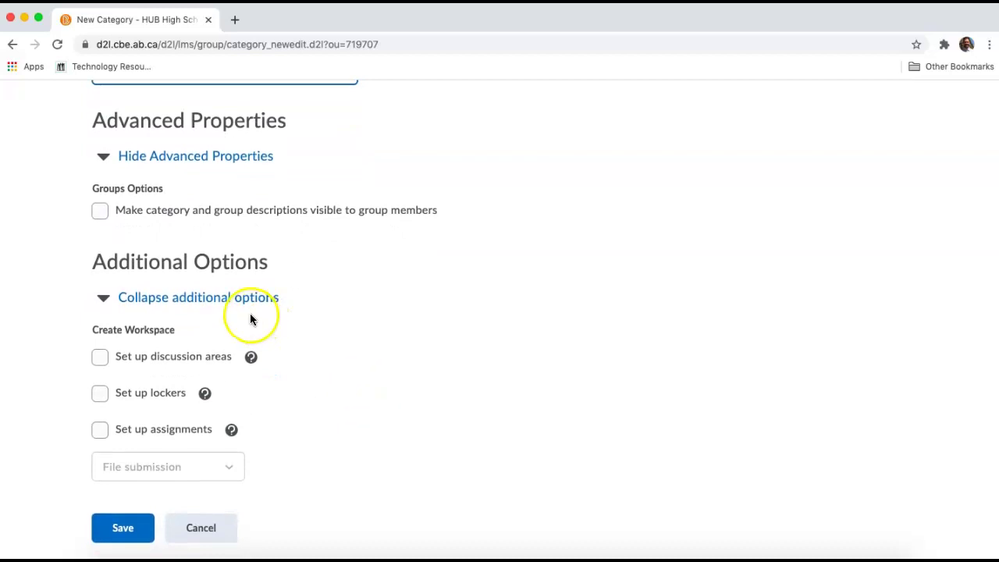
click(100, 359)
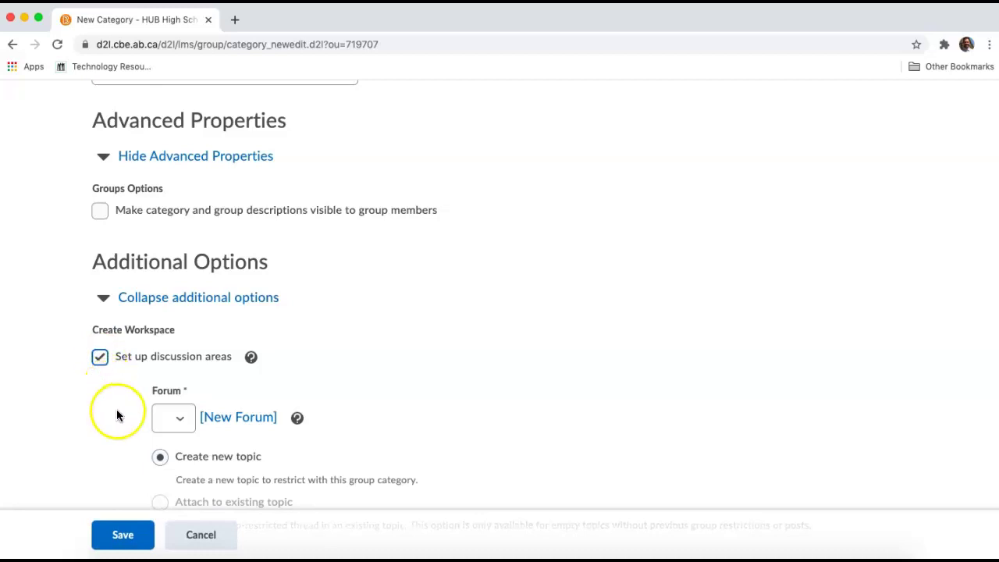
Step: Create and save a new forum titled Private Discussions for the category's discussion areas
scroll(116, 414, down, 1)
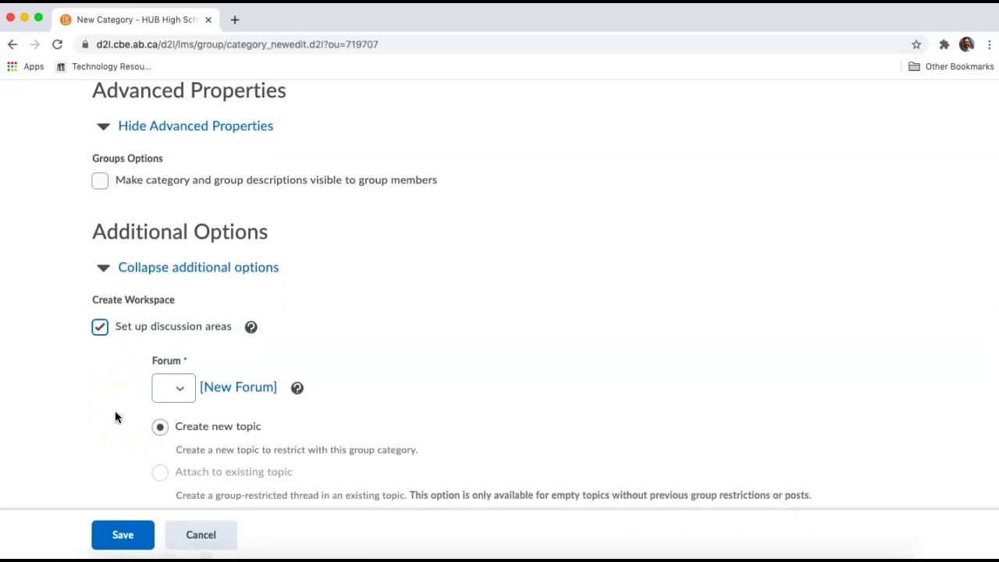
scroll(116, 418, down, 2)
click(240, 319)
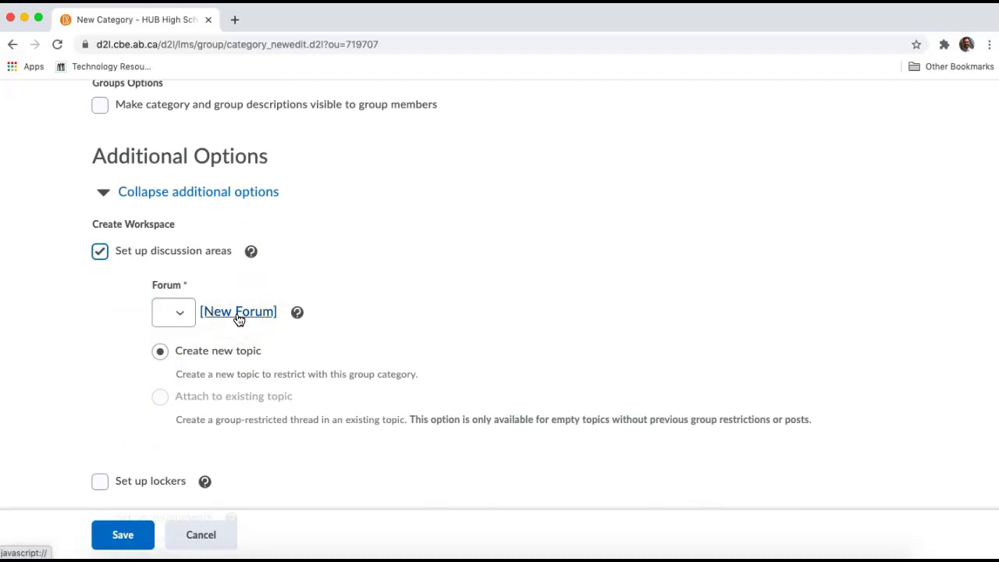
click(239, 317)
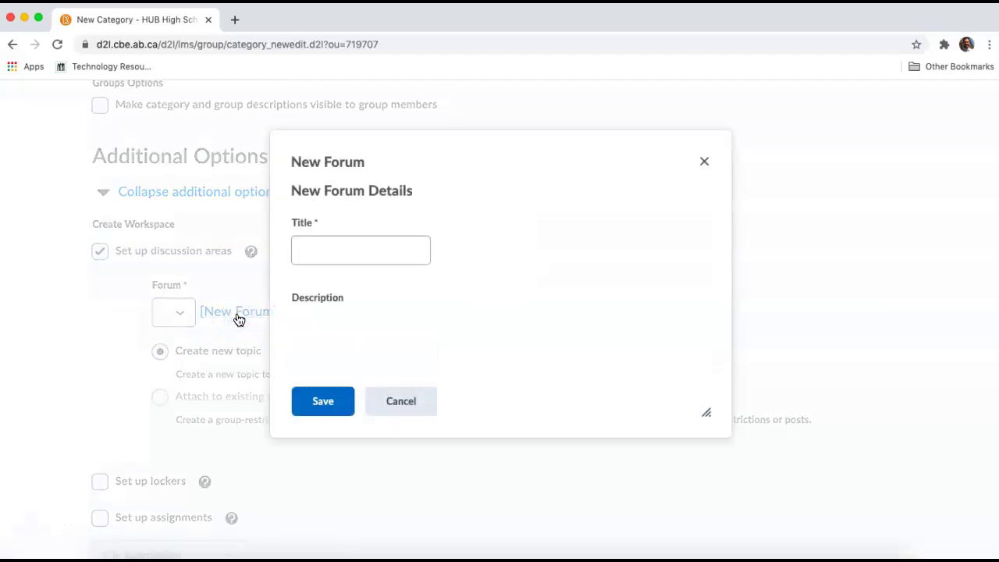
click(315, 250)
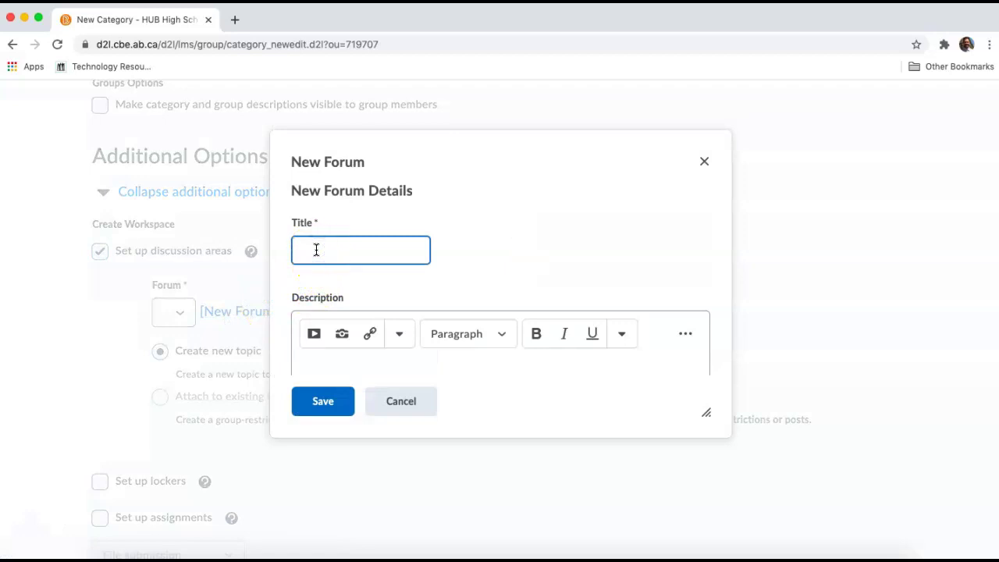
text(Private Discussions)
scroll(431, 283, down, 3)
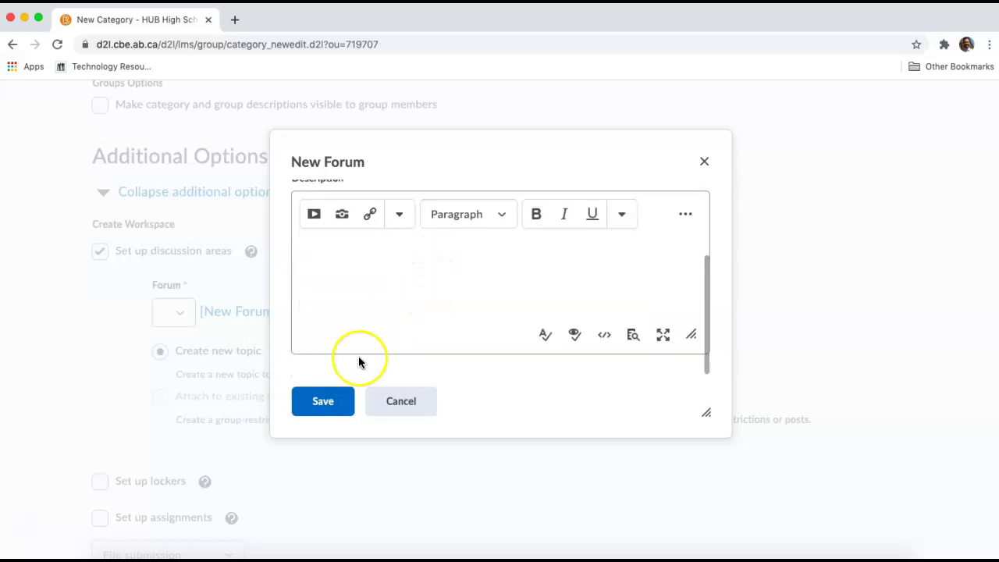
click(331, 402)
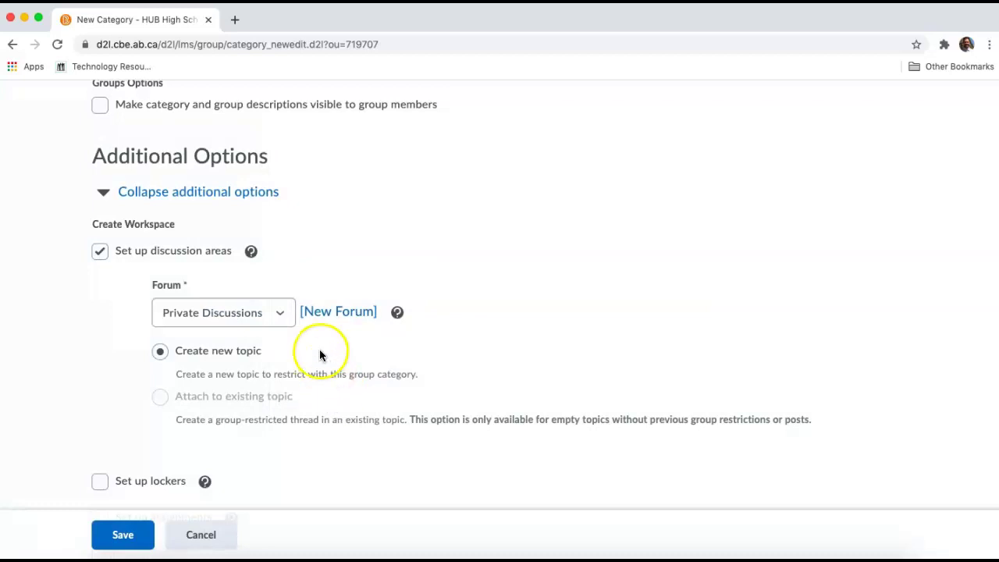
Step: Keep "Create new topic" for the Private Discussions forum, leave lockers and assignments off, and save the category
scroll(165, 353, down, 1)
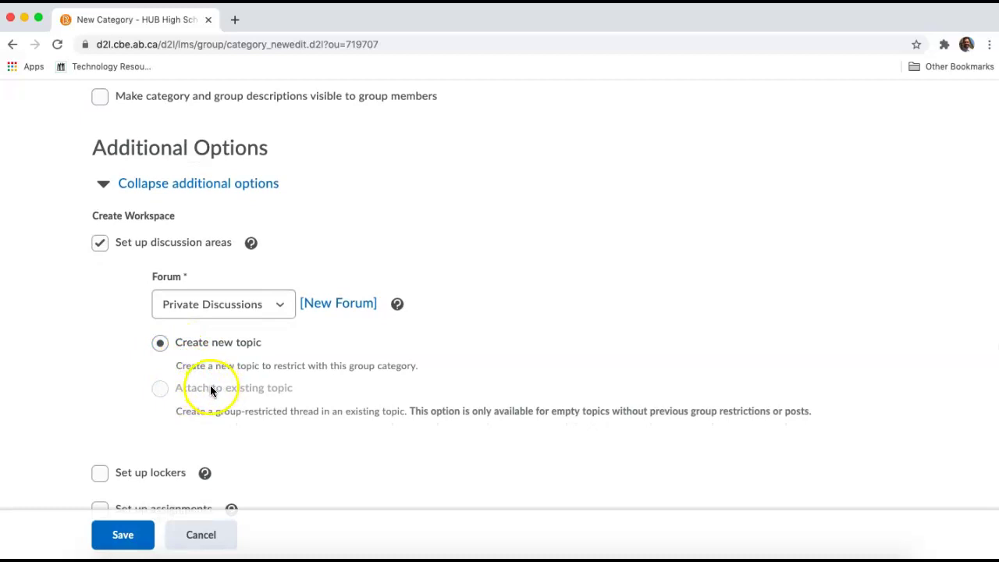
click(202, 343)
scroll(199, 351, down, 5)
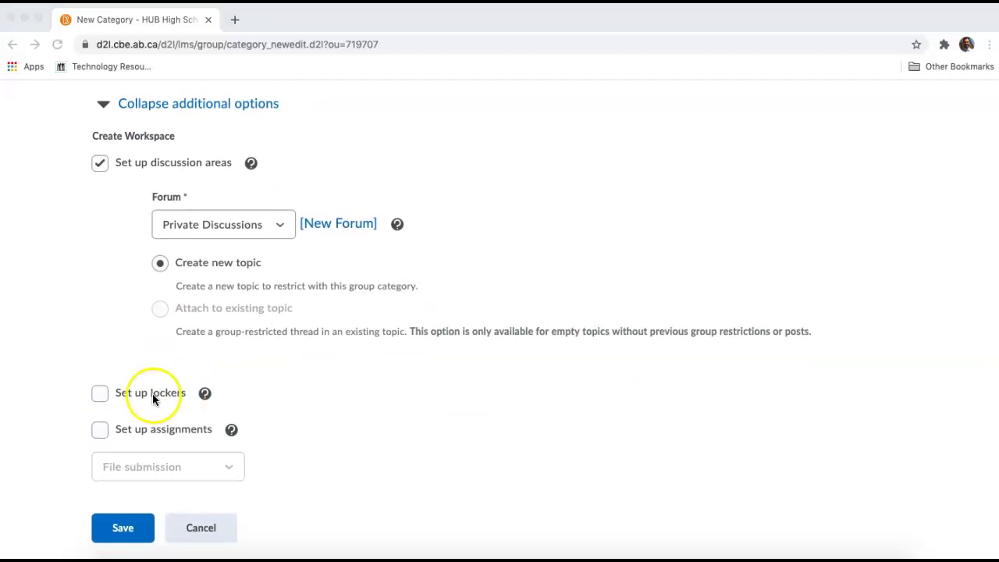
click(124, 528)
click(123, 529)
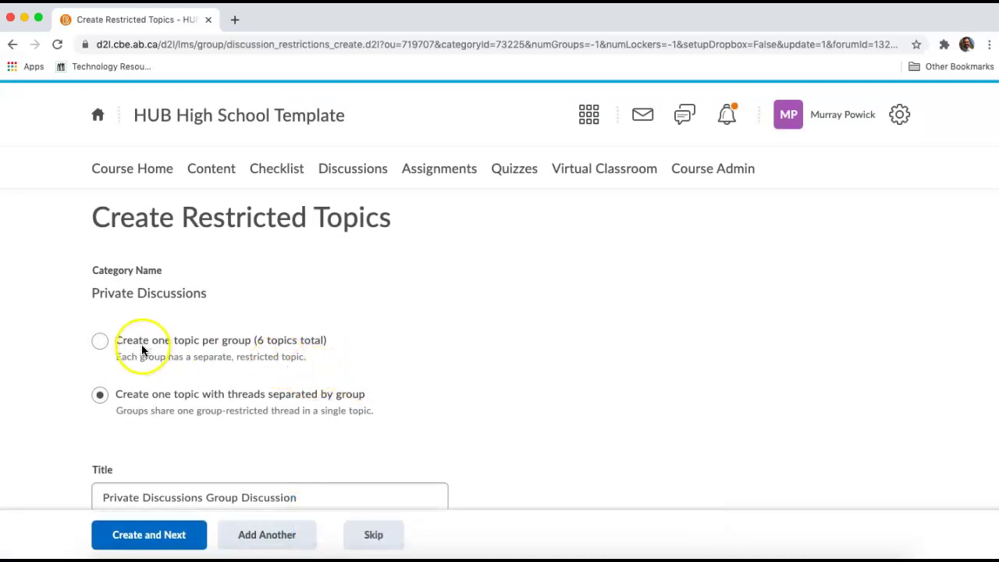
Step: Create the restricted topics with one topic per group and finish the workspace setup
click(100, 341)
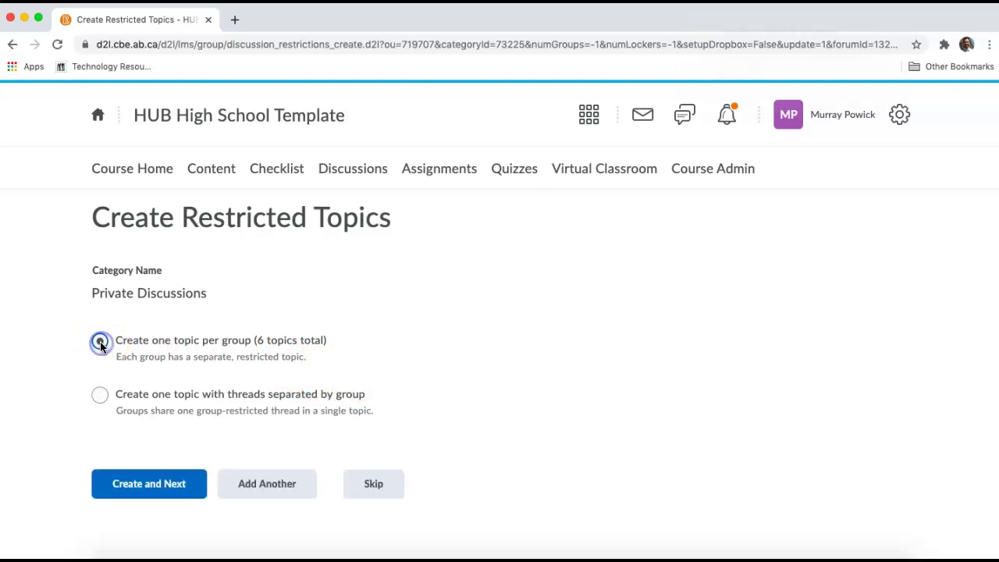
click(976, 37)
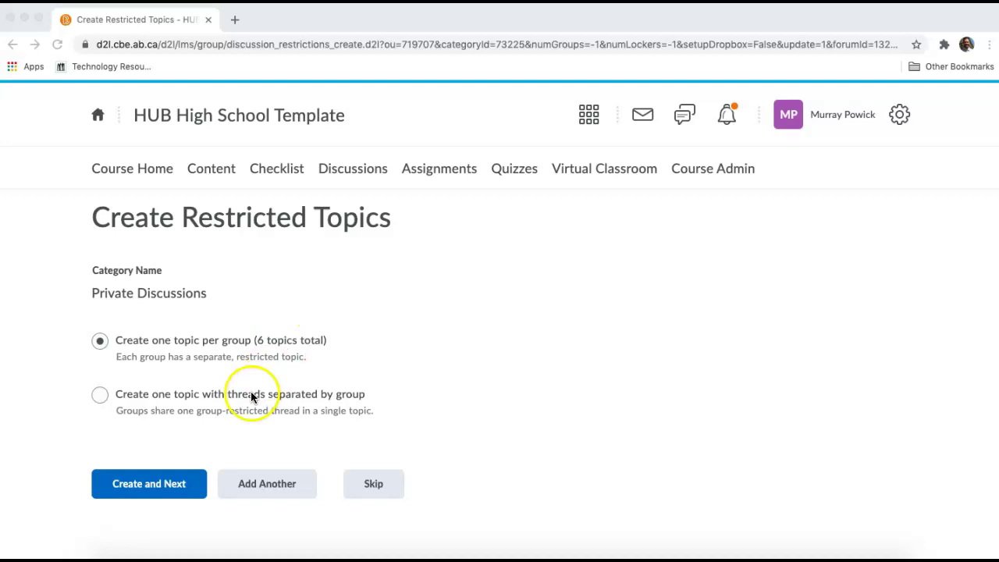
click(159, 490)
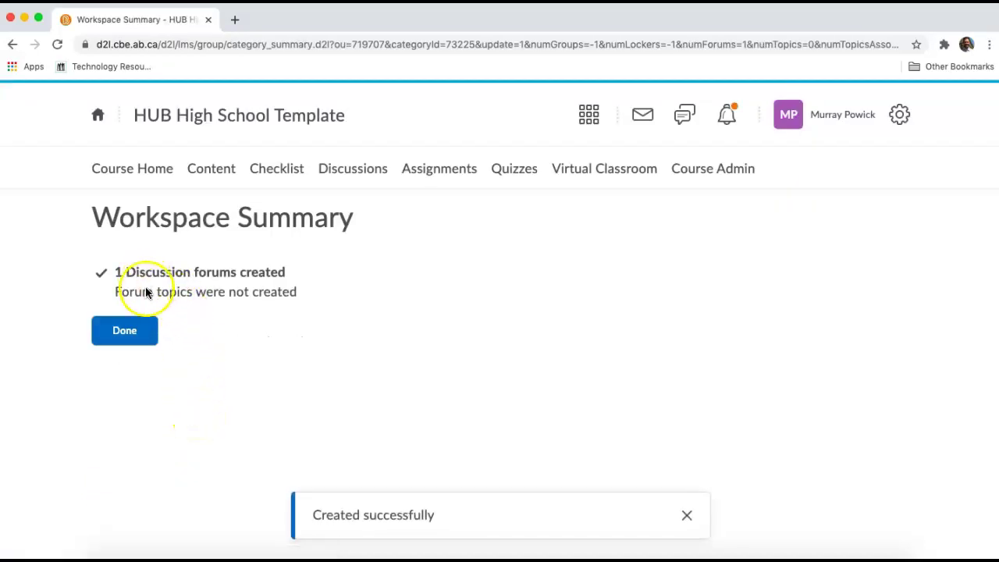
click(130, 337)
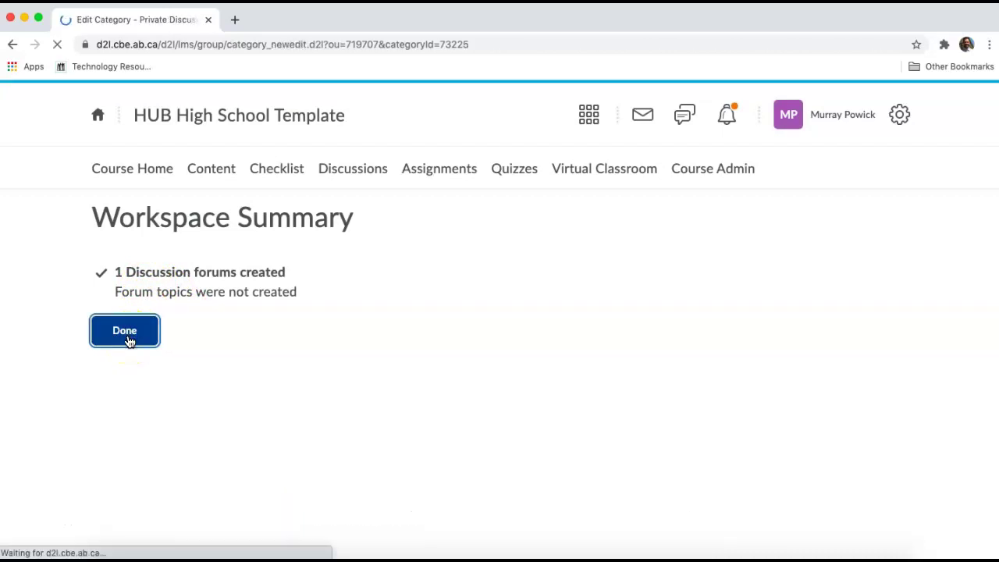
Step: Look over the Private Discussions category's settings and return to the Course Administration page
scroll(300, 373, down, 5)
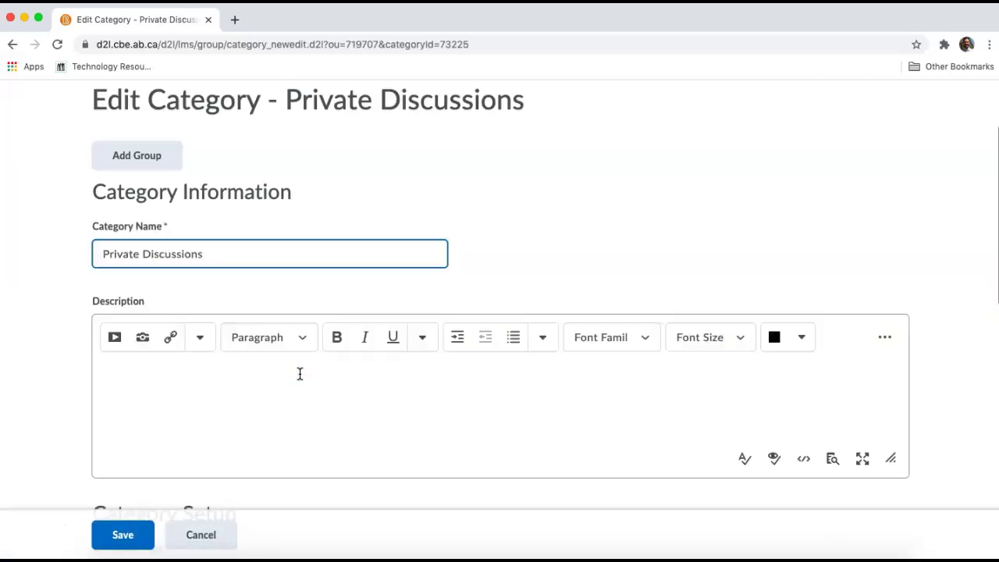
scroll(299, 373, down, 5)
scroll(306, 390, up, 5)
click(305, 390)
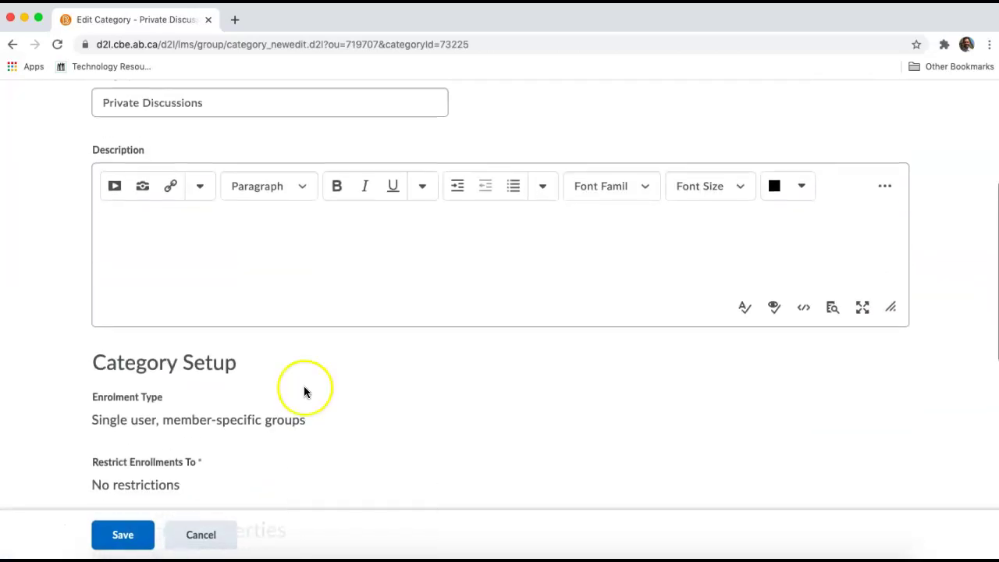
scroll(305, 390, up, 5)
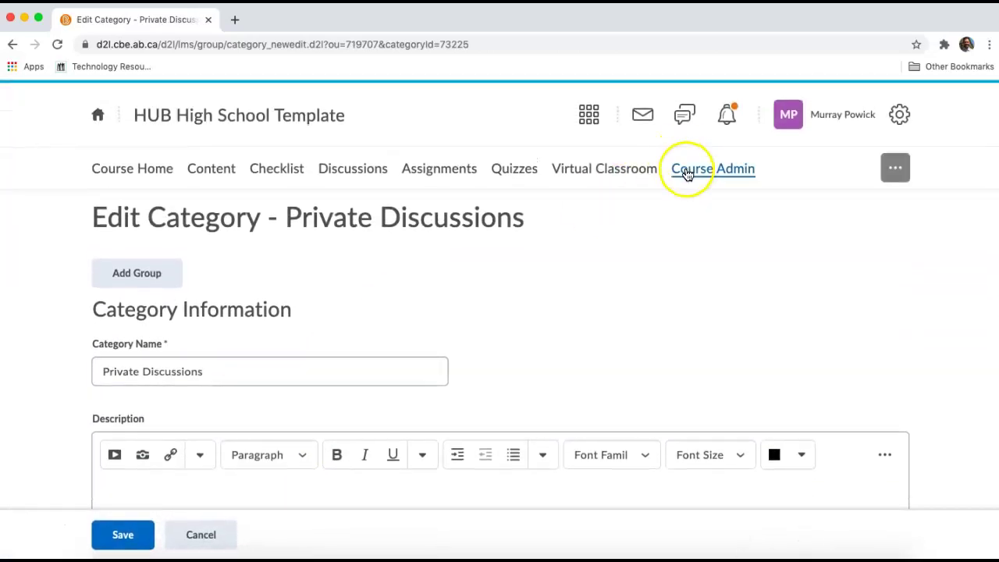
click(713, 172)
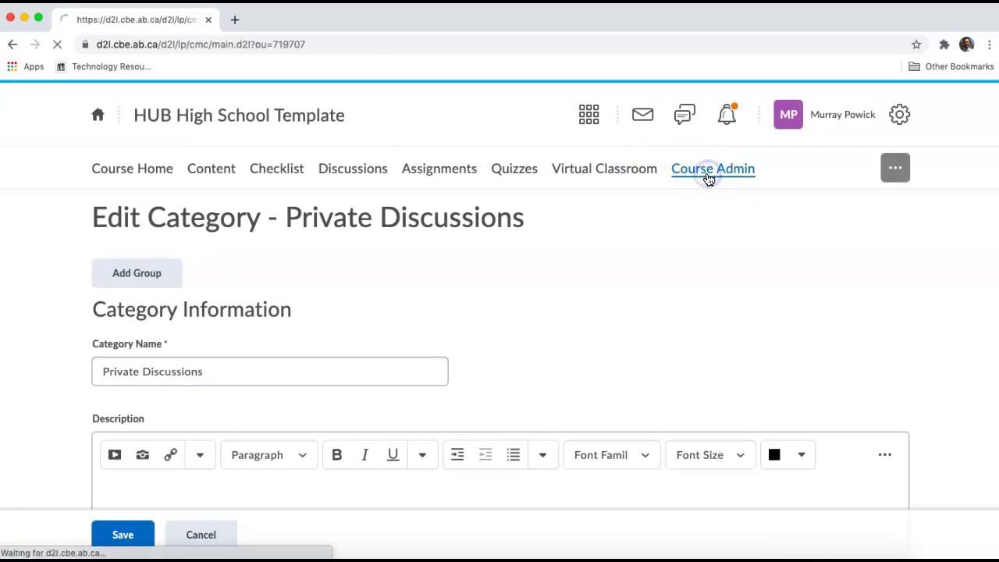
scroll(592, 302, down, 1)
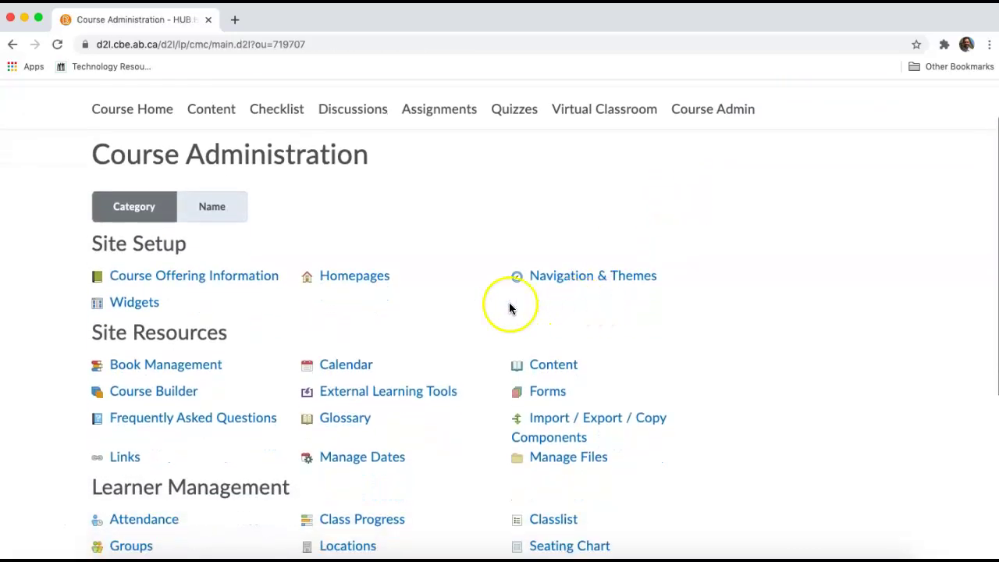
Step: Open the course's group management page and review the members and discussion areas of each group in the Private Discussions category
scroll(219, 441, down, 1)
click(131, 502)
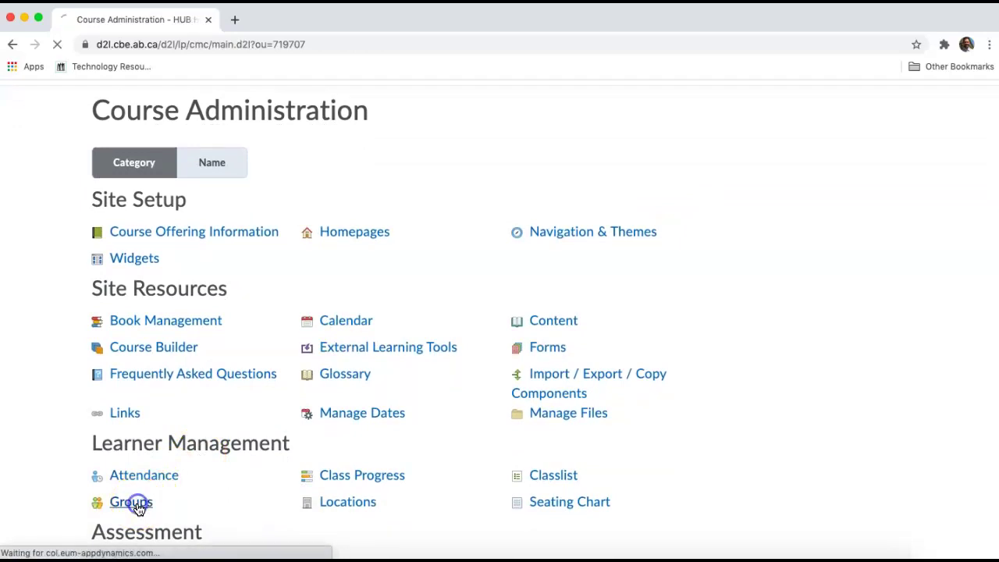
scroll(288, 394, down, 2)
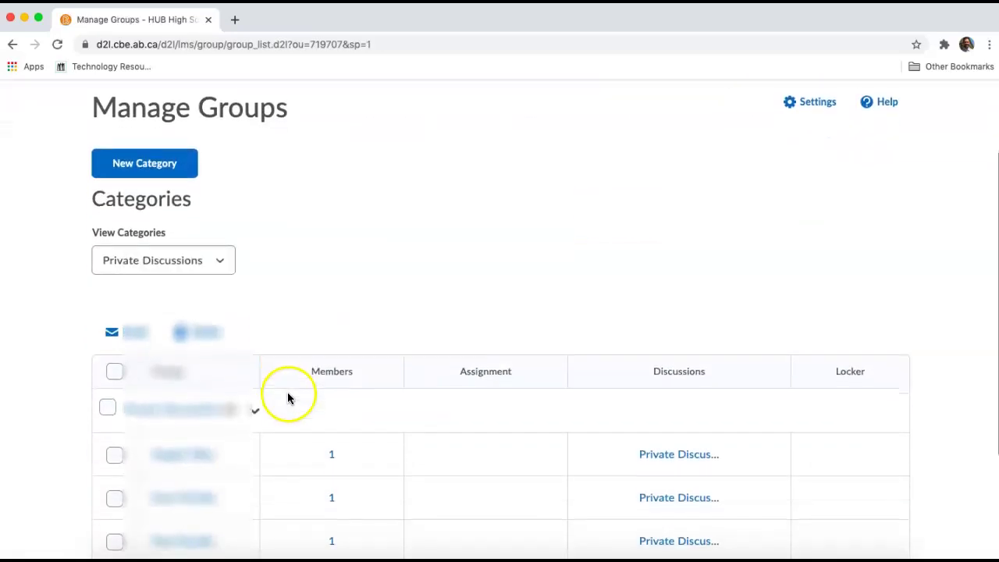
scroll(287, 470, down, 3)
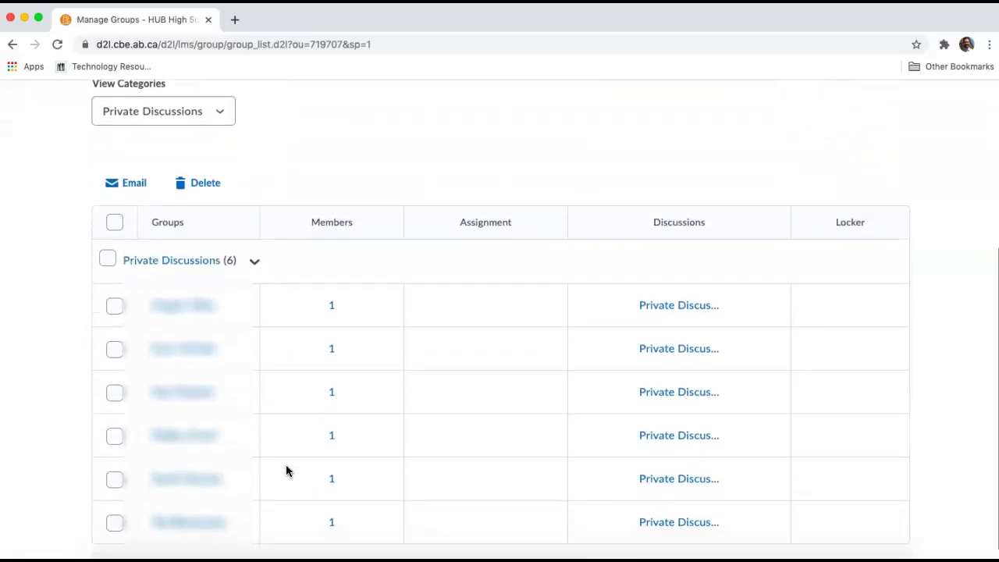
scroll(283, 446, up, 3)
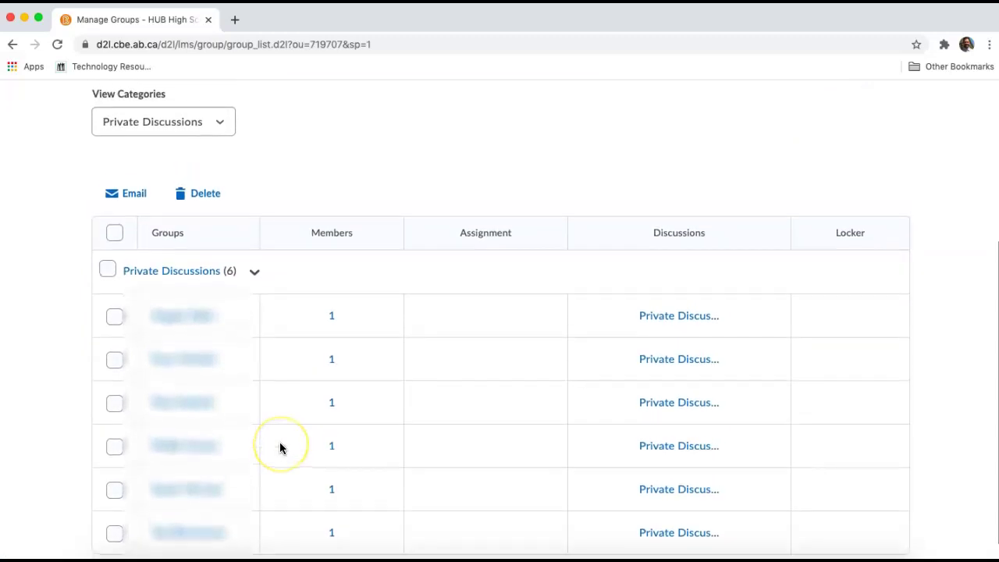
scroll(283, 447, up, 5)
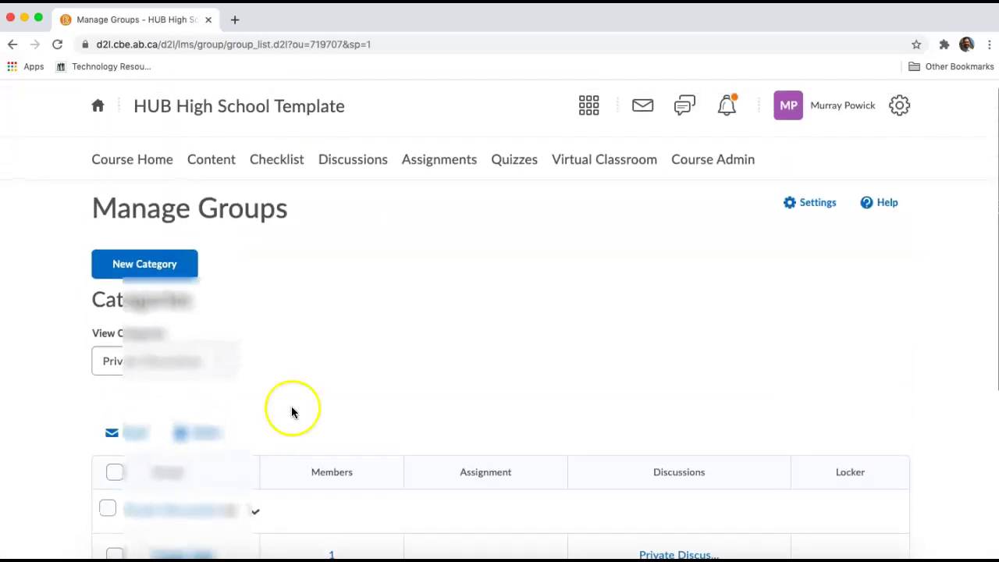
Step: Open the course's Discussions list and check the restricted topics for each student in the Private Discussions forum
click(354, 167)
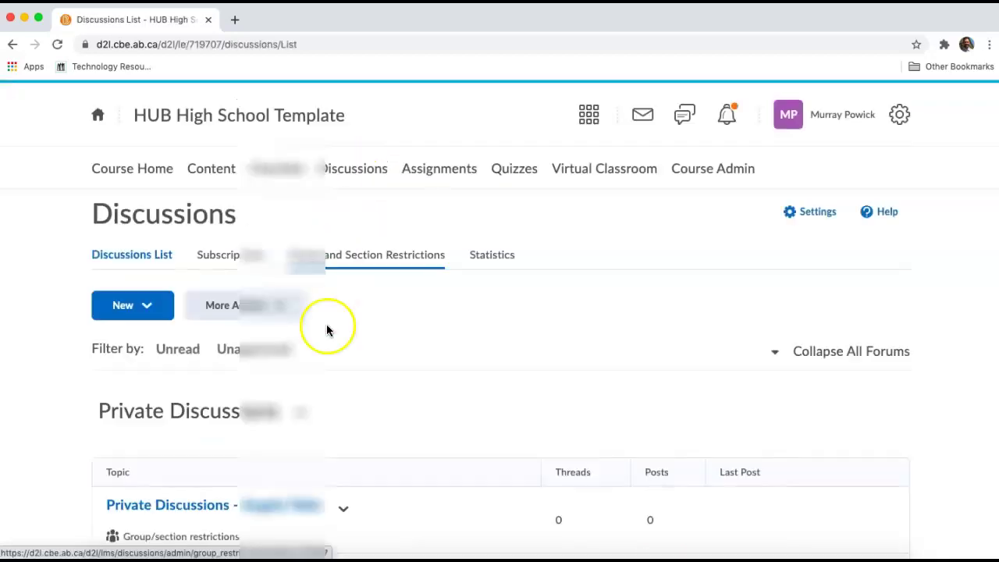
scroll(316, 406, down, 1)
scroll(303, 429, down, 6)
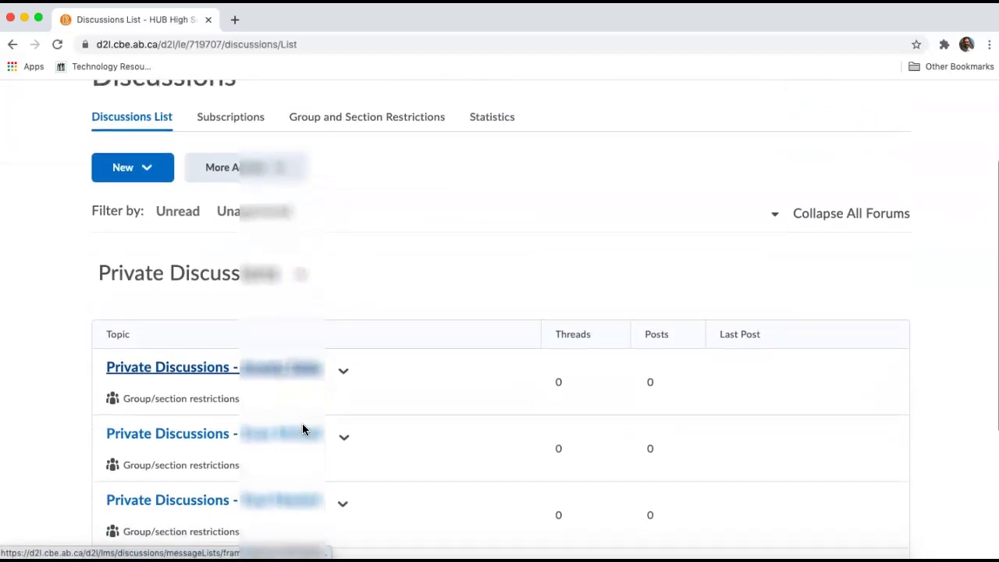
scroll(304, 429, down, 5)
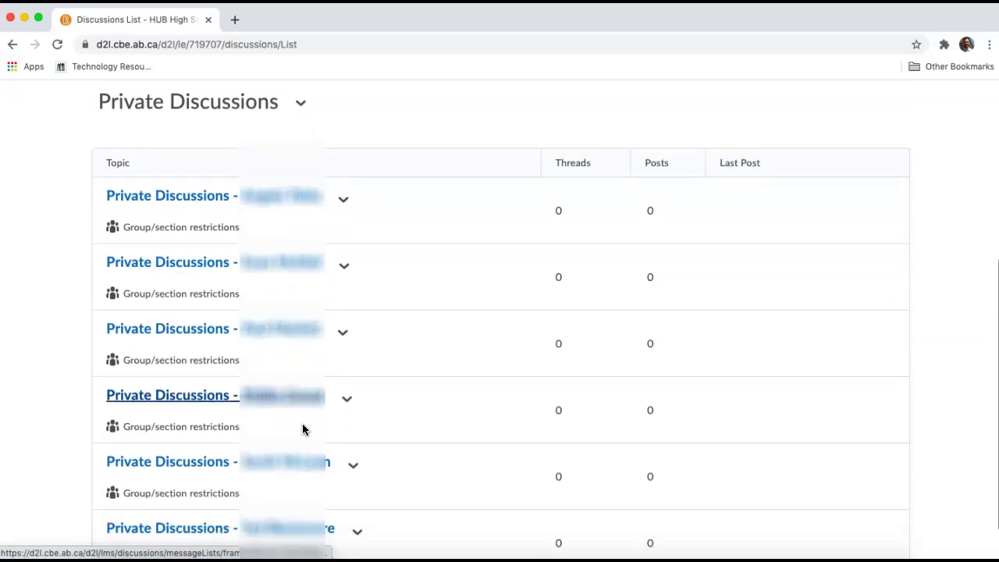
scroll(303, 429, up, 4)
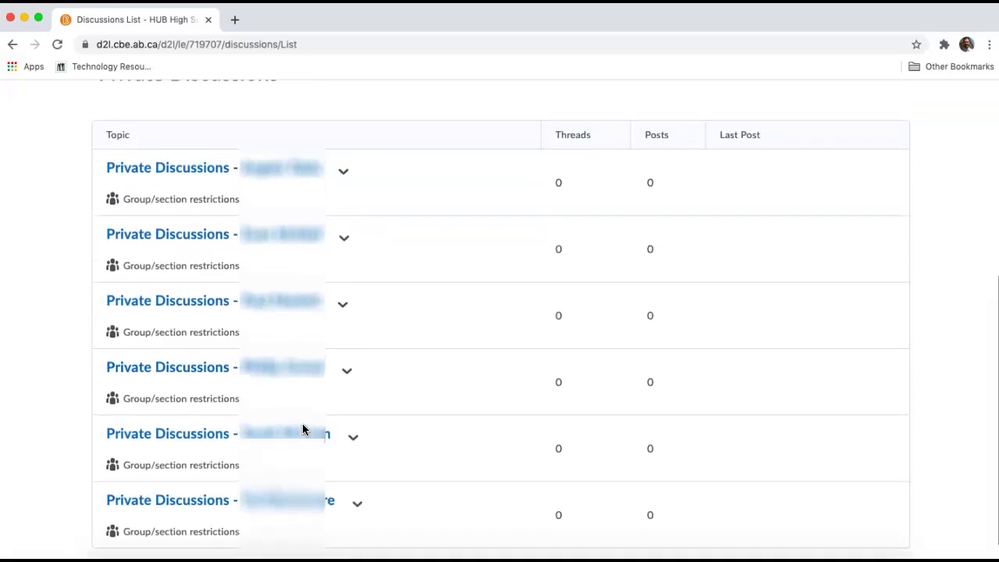
scroll(304, 429, up, 8)
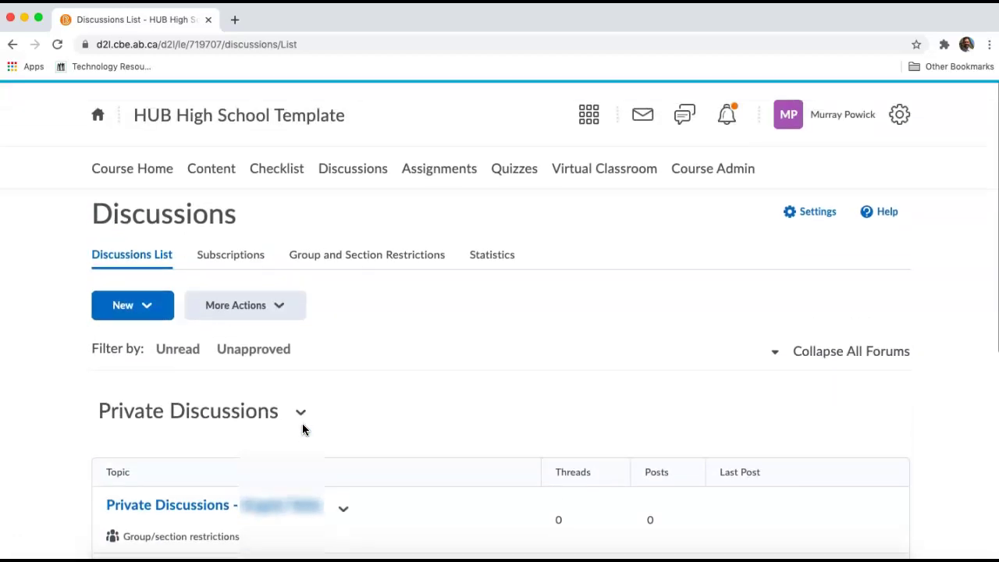